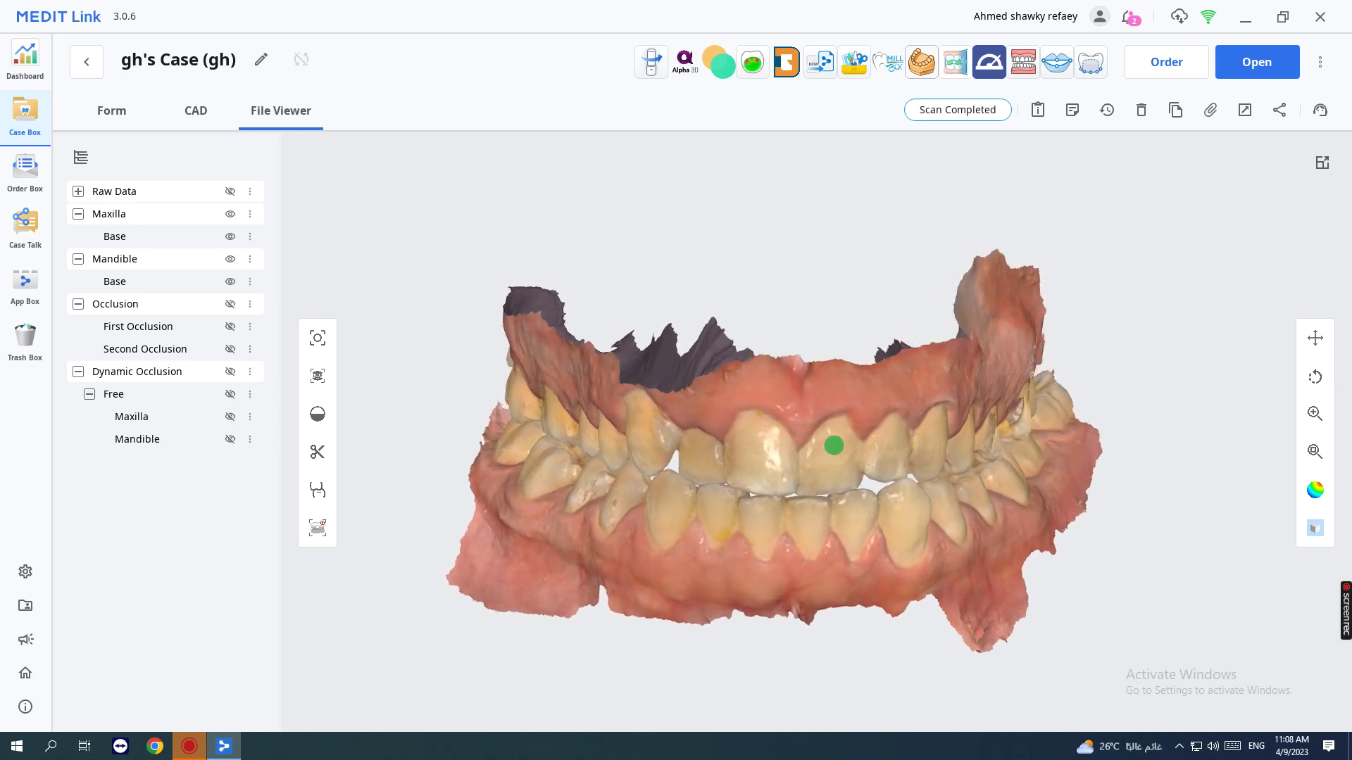
# Examine the occluded maxilla and mandible scans from the front, checking the anterior teeth and gingiva up close
pyautogui.scroll(5, 844, 434)
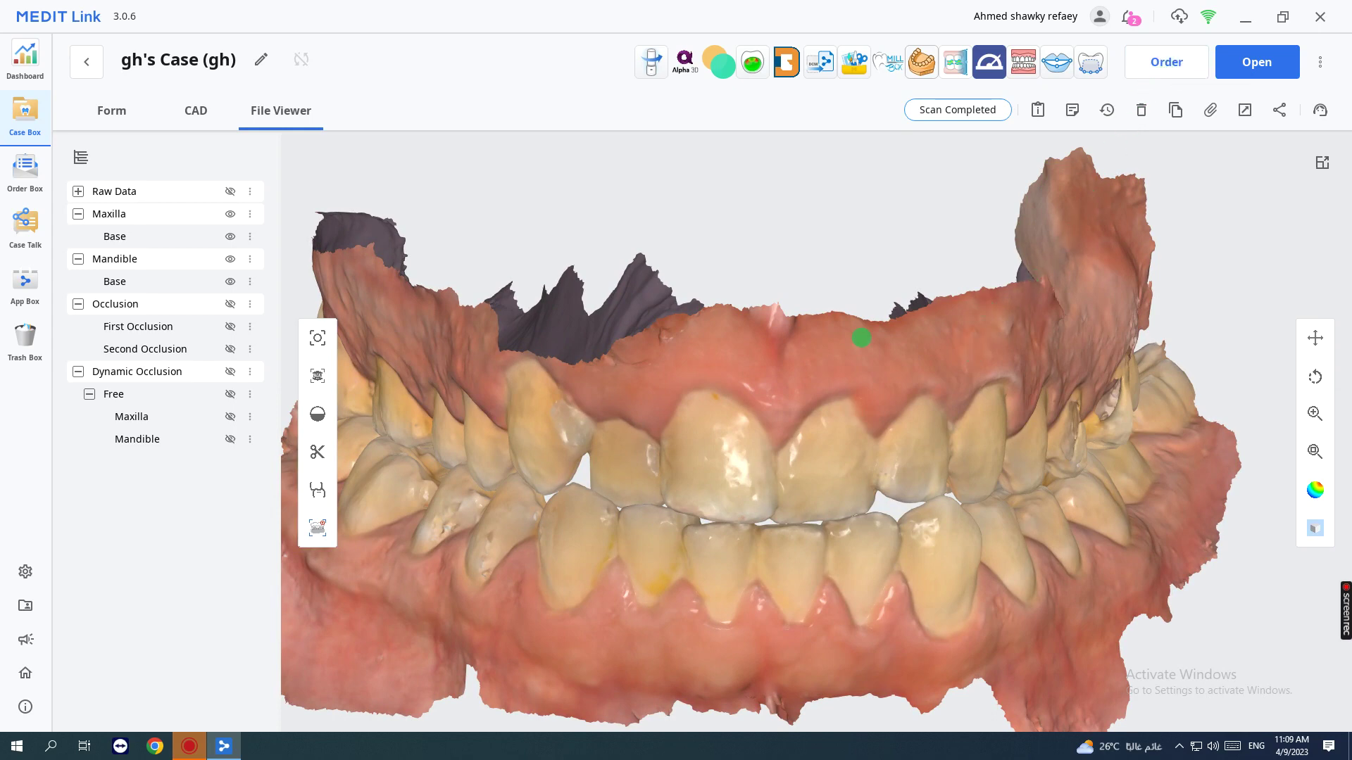
pyautogui.scroll(-3, 786, 381)
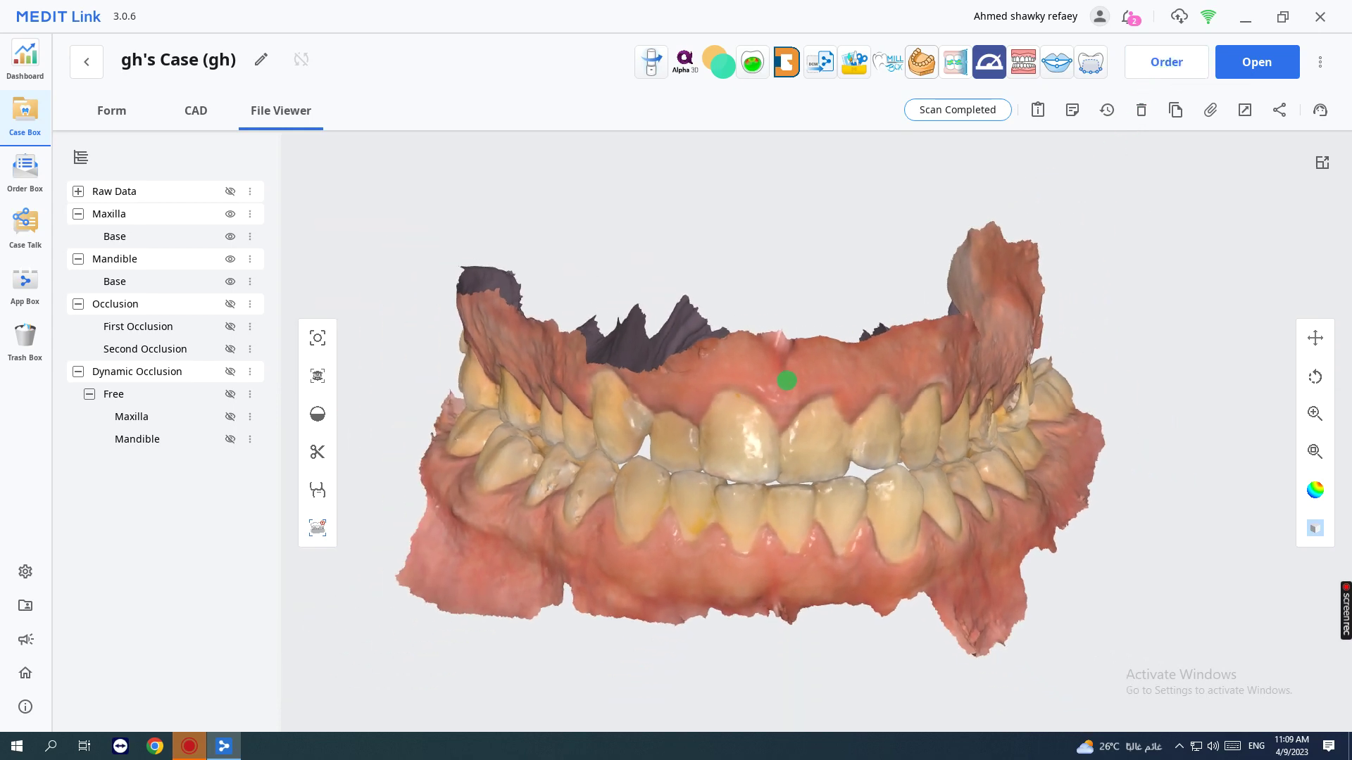
pyautogui.scroll(2, 787, 380)
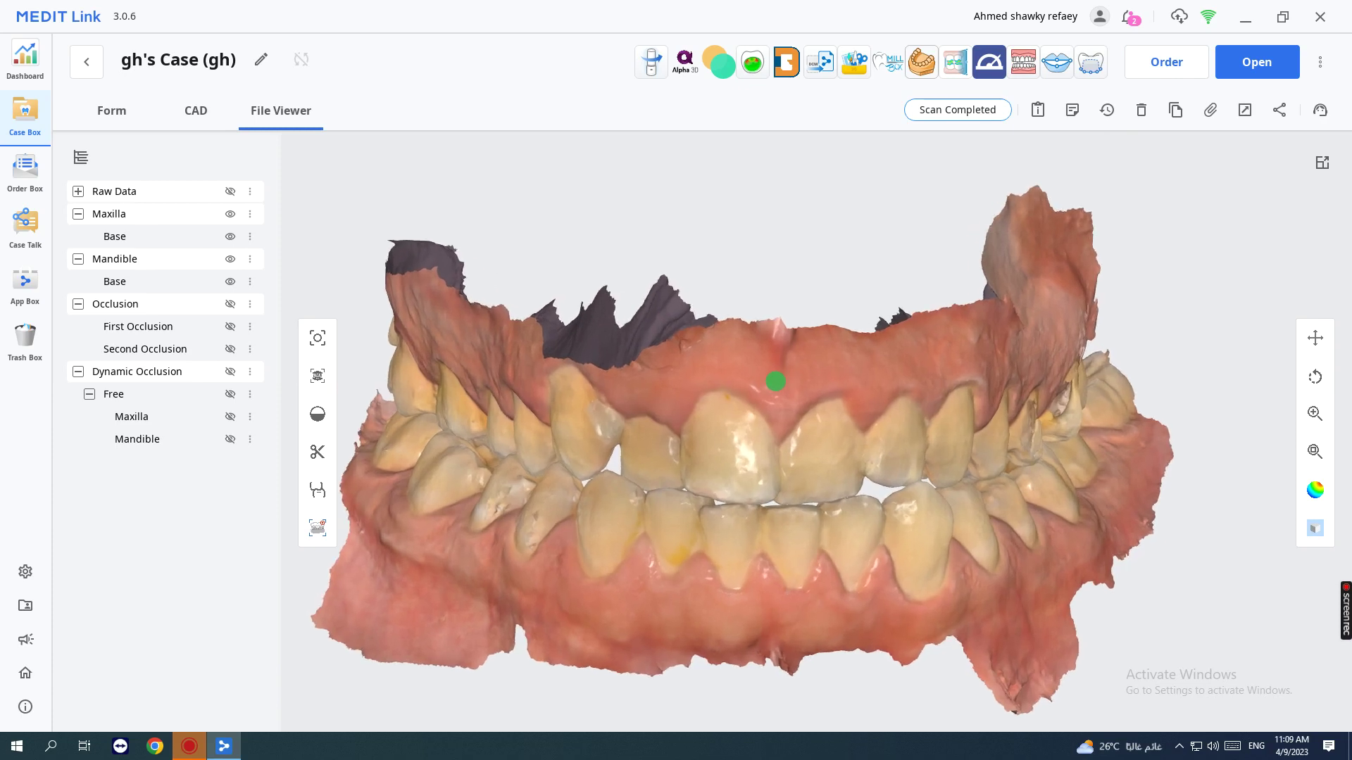
pyautogui.scroll(2, 739, 408)
pyautogui.scroll(-2, 737, 409)
pyautogui.moveTo(737, 410)
pyautogui.mouseDown(button='right')
pyautogui.moveTo(760, 371)
pyautogui.moveTo(735, 387)
pyautogui.mouseUp(button='right')
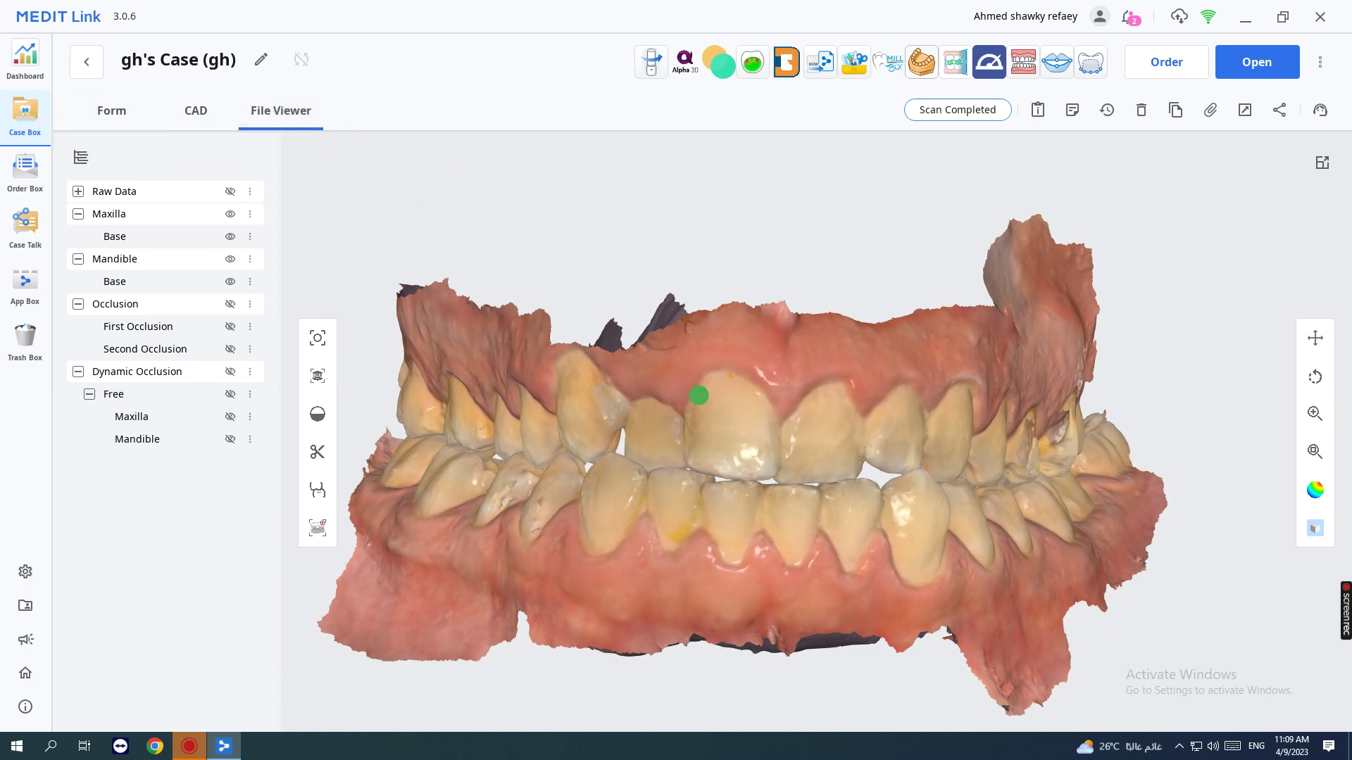
pyautogui.moveTo(741, 425)
pyautogui.mouseDown(button='right')
pyautogui.moveTo(739, 486)
pyautogui.moveTo(727, 405)
pyautogui.moveTo(747, 430)
pyautogui.mouseUp(button='right')
pyautogui.scroll(3, 1167, 167)
pyautogui.scroll(-2, 1190, 158)
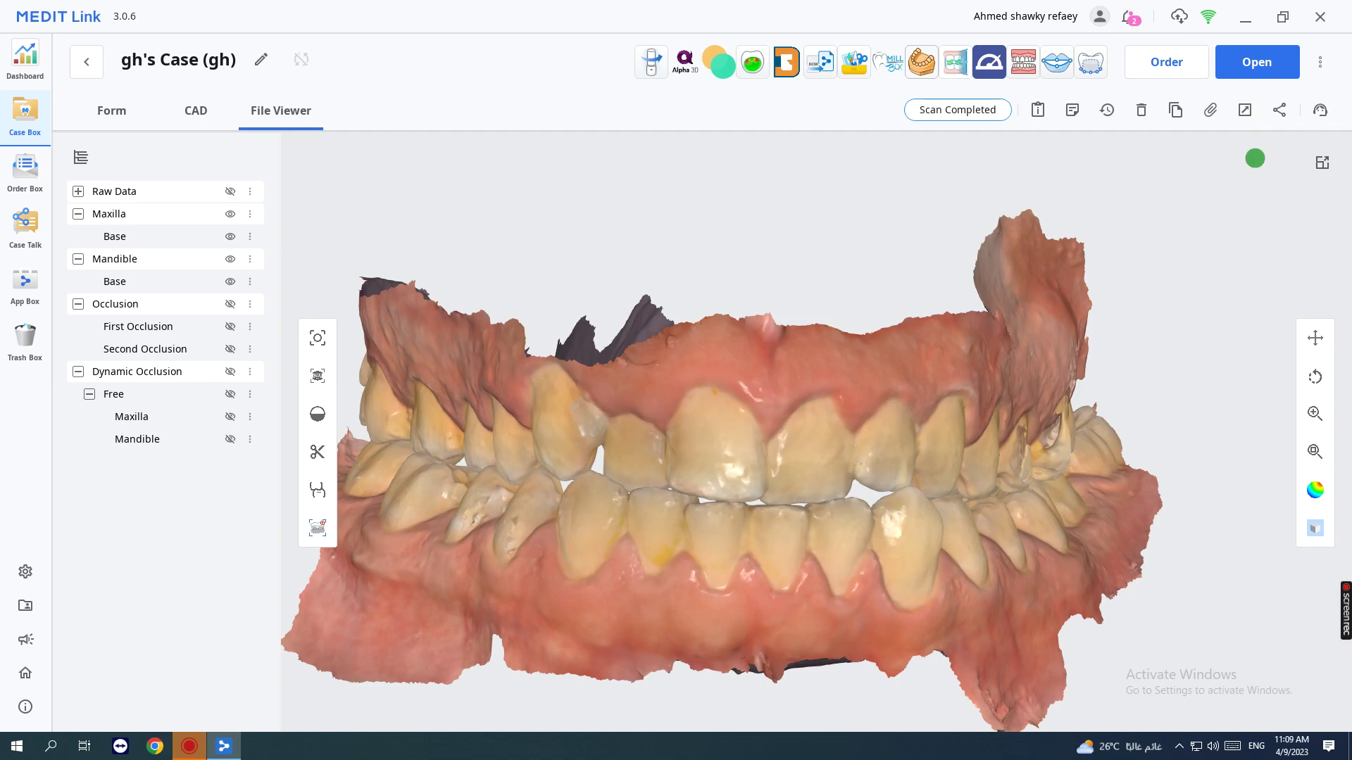
# Open the export settings for the case files and check the Desktop folders, keeping the Desktop as the export destination
pyautogui.click(1244, 110)
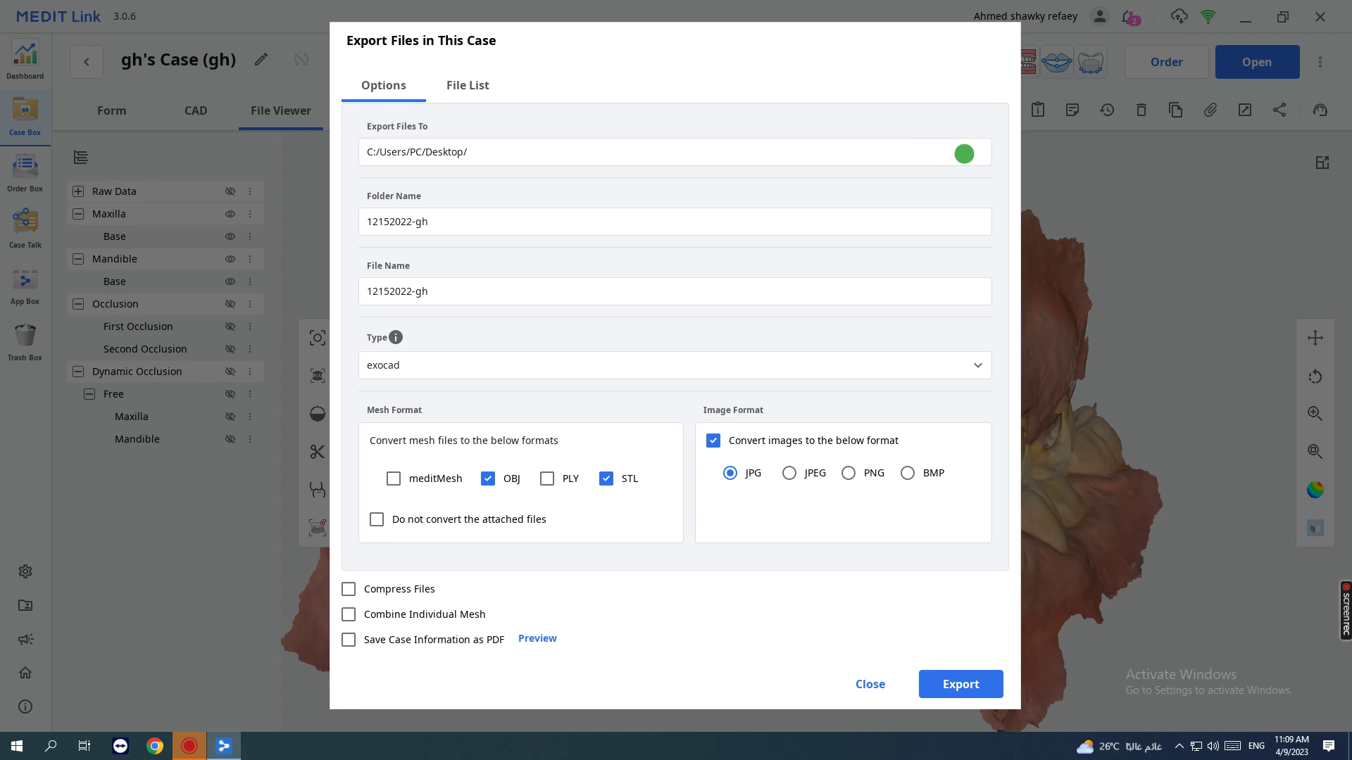
pyautogui.click(964, 154)
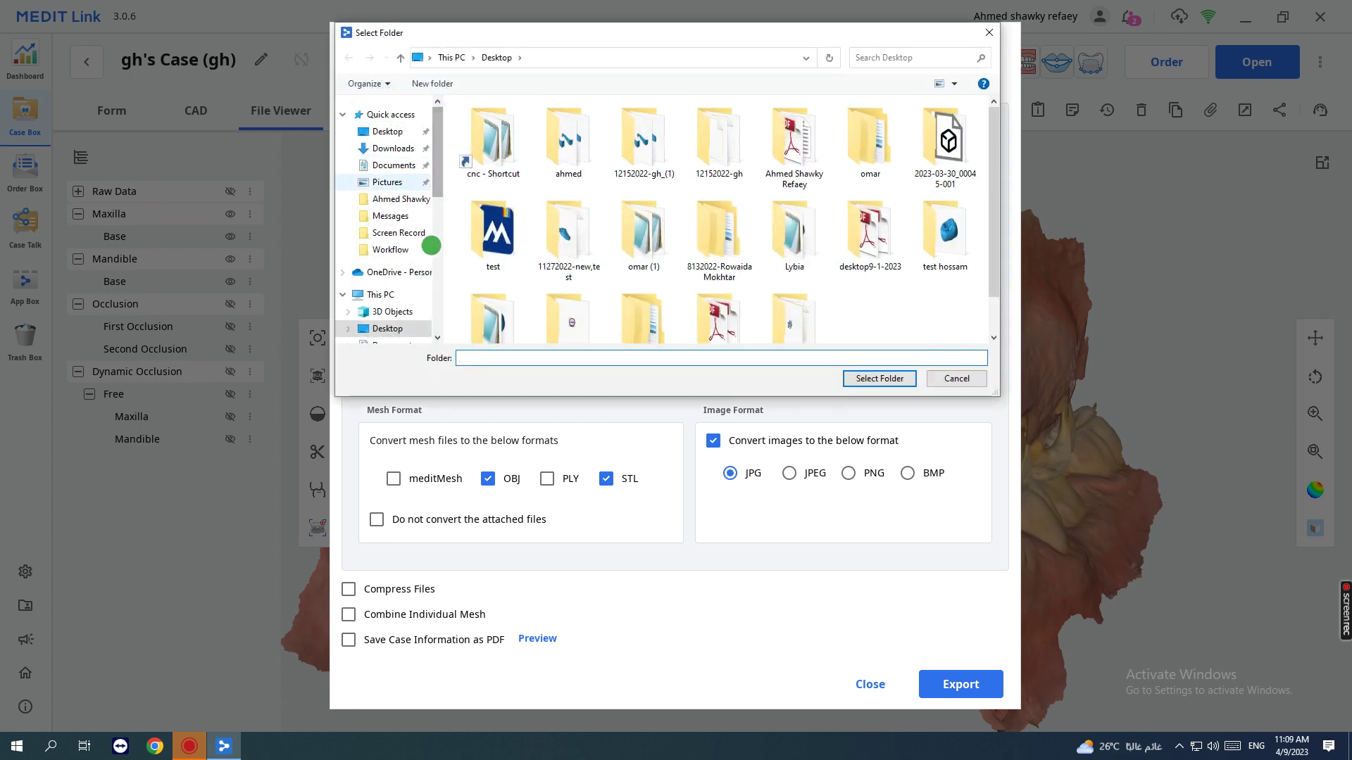
pyautogui.scroll(-1, 486, 233)
pyautogui.scroll(1, 503, 221)
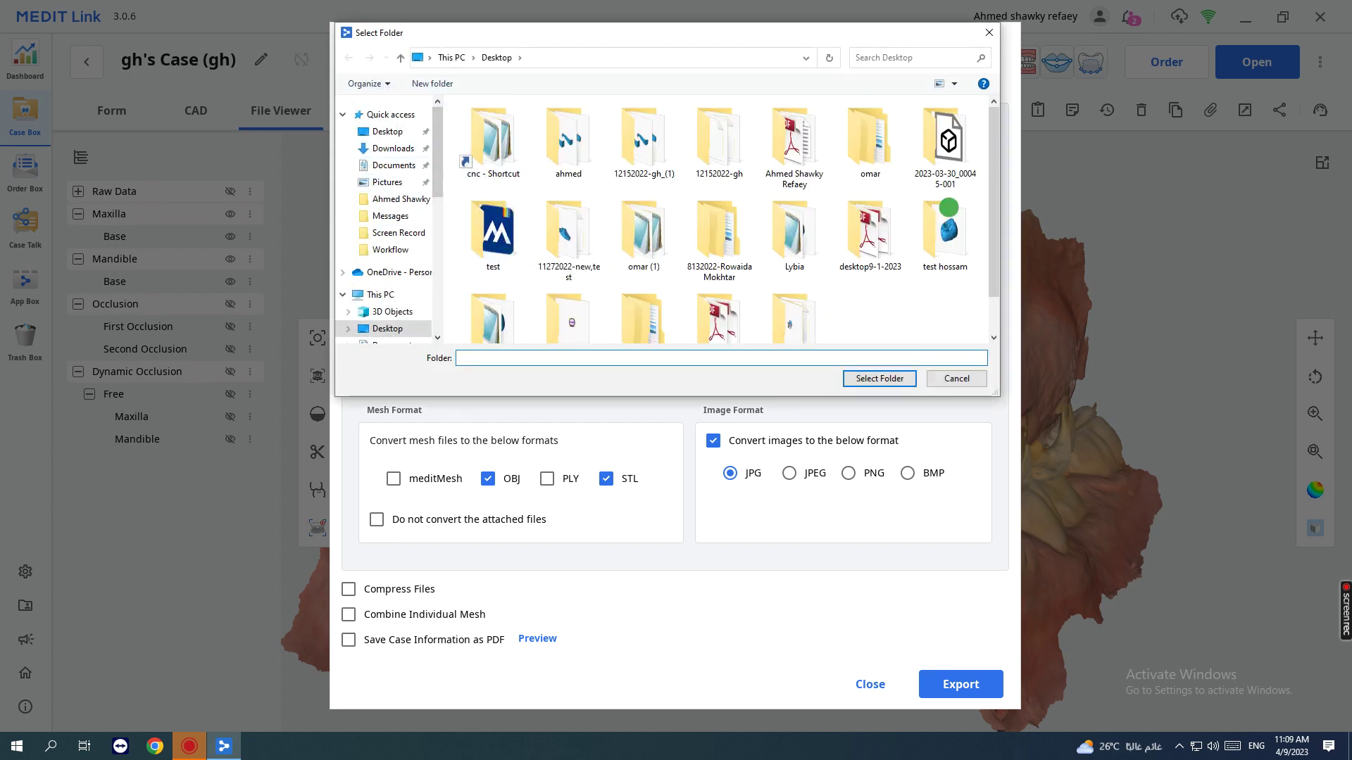
pyautogui.click(988, 33)
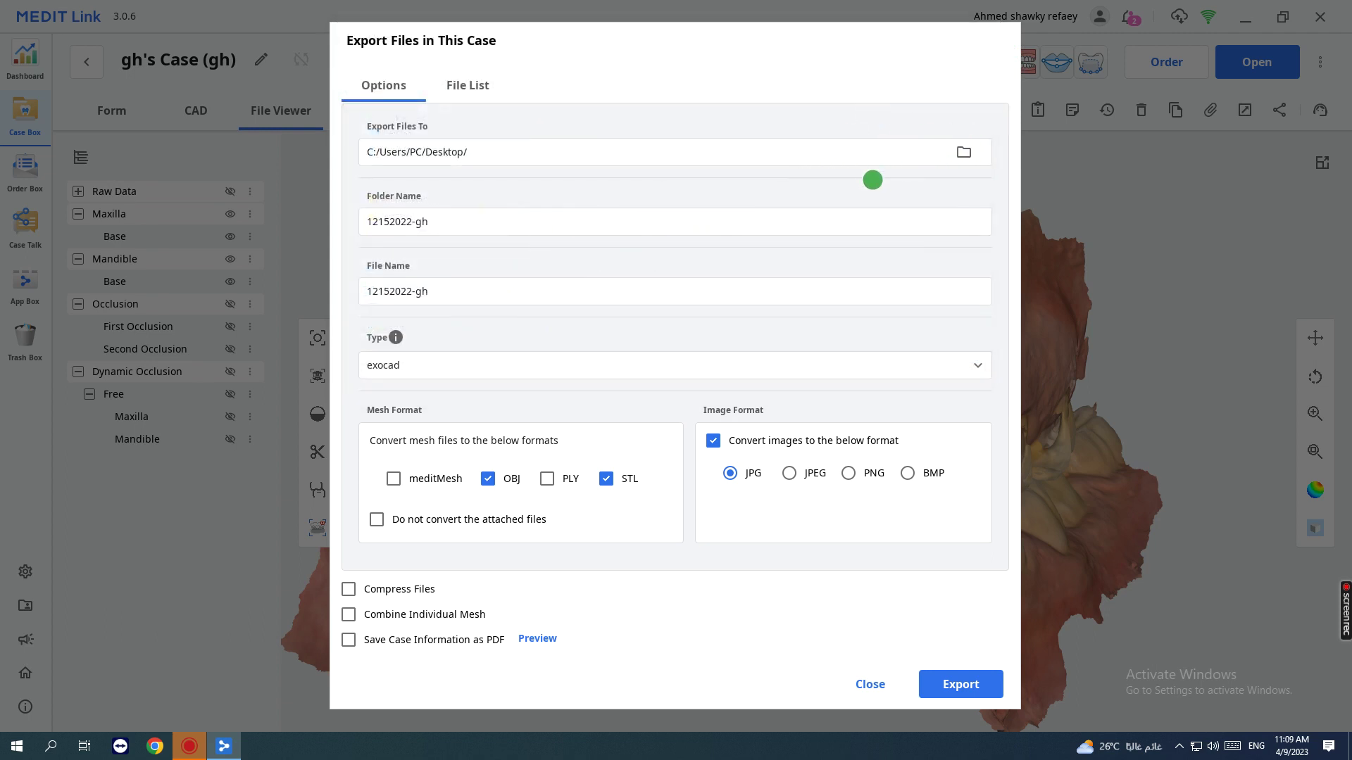
# Replace the export folder name and the file name, entering a different person's first name in each
pyautogui.click(382, 221)
pyautogui.moveTo(442, 221); pyautogui.dragTo(213, 254)
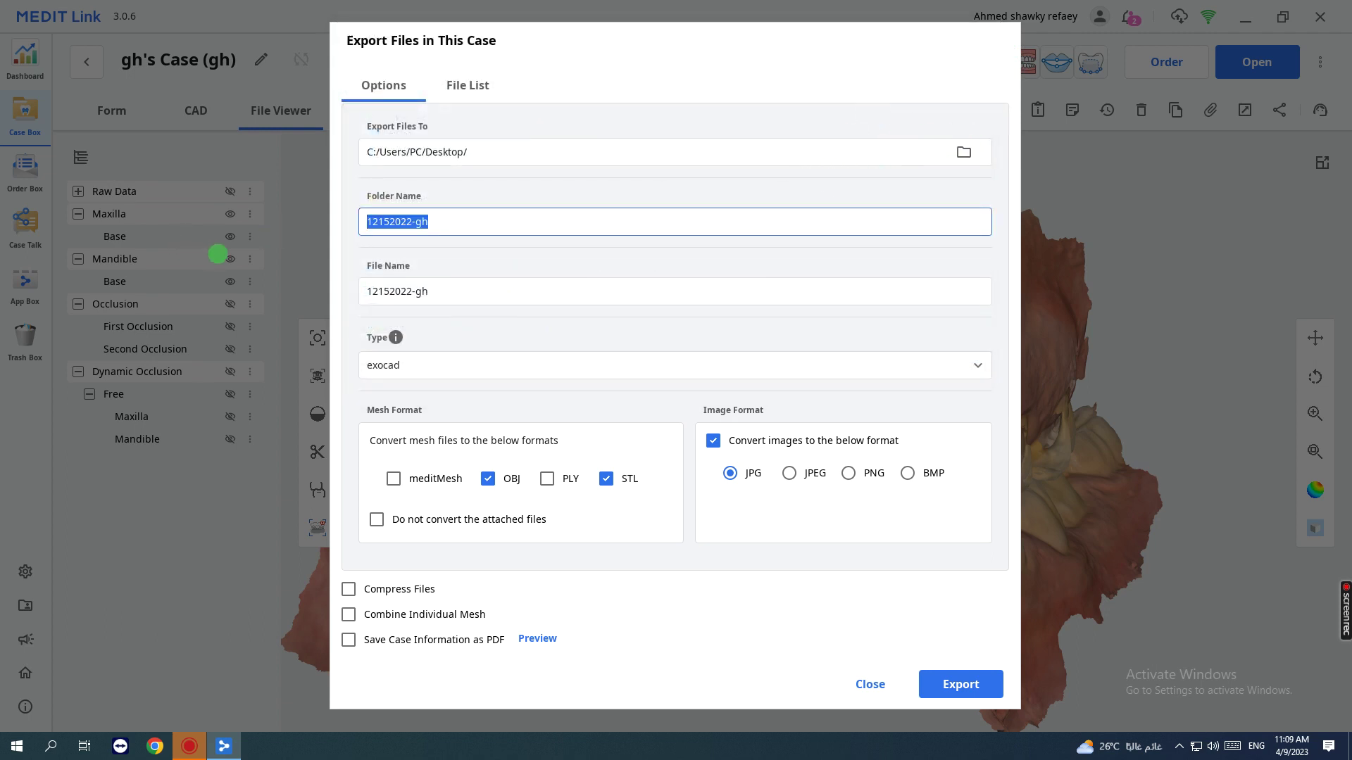
pyautogui.write('ahmed')
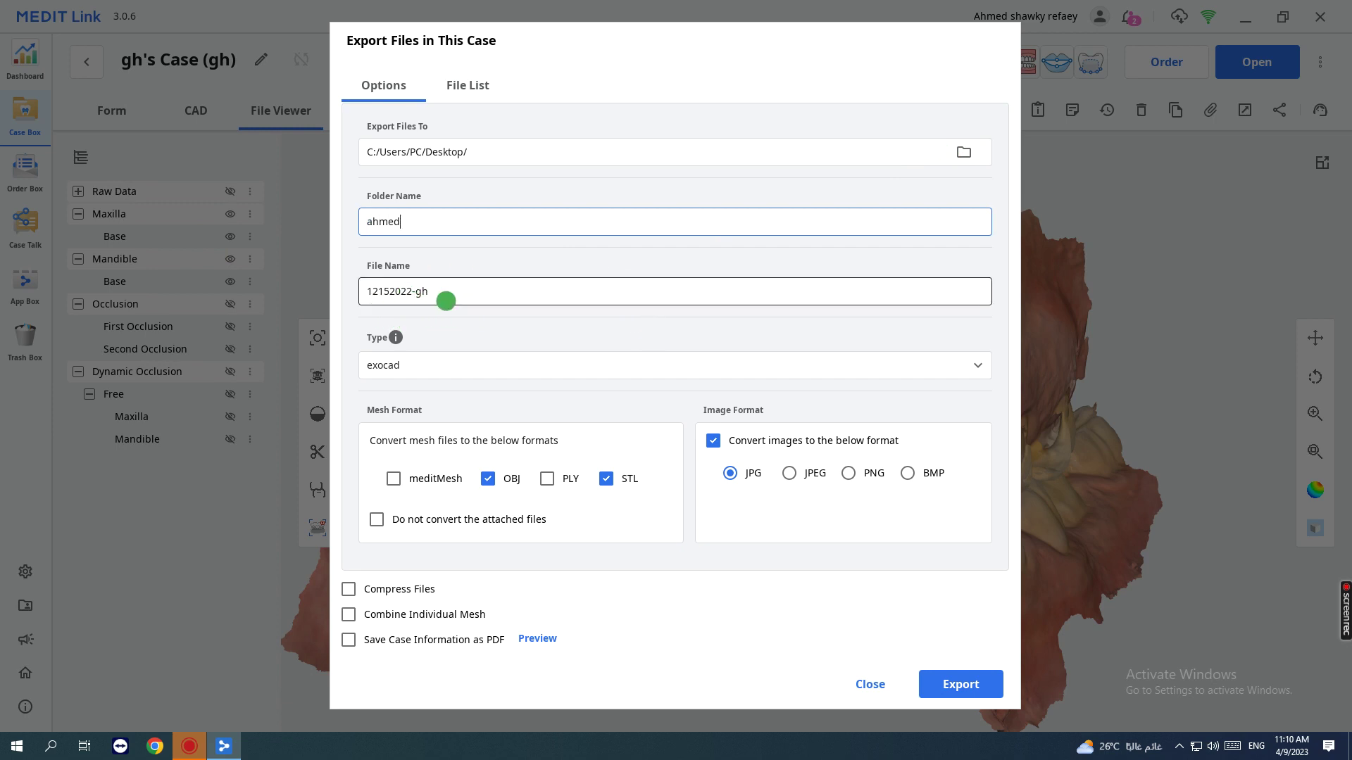
pyautogui.click(440, 290)
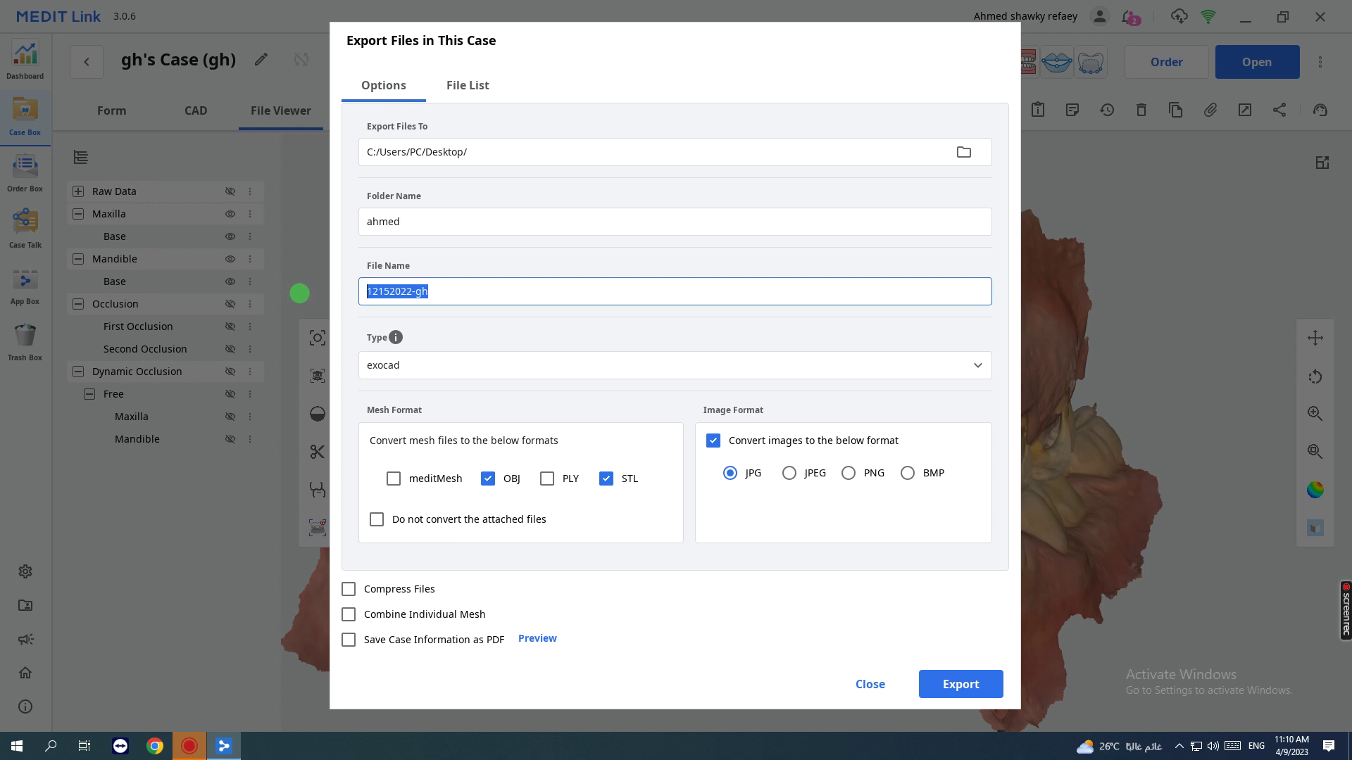
pyautogui.write('ali')
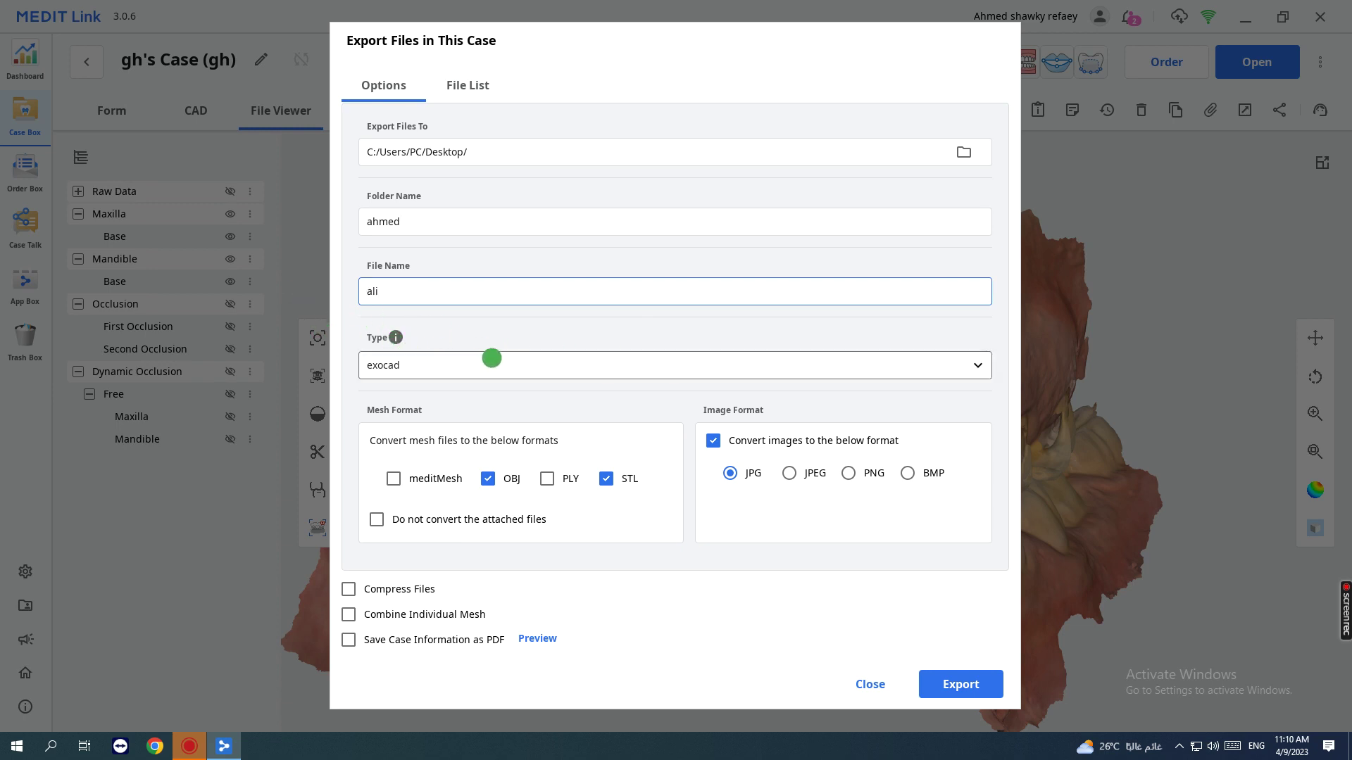
# Keep exocad as the export type and select STL and OBJ as the mesh formats
pyautogui.click(618, 360)
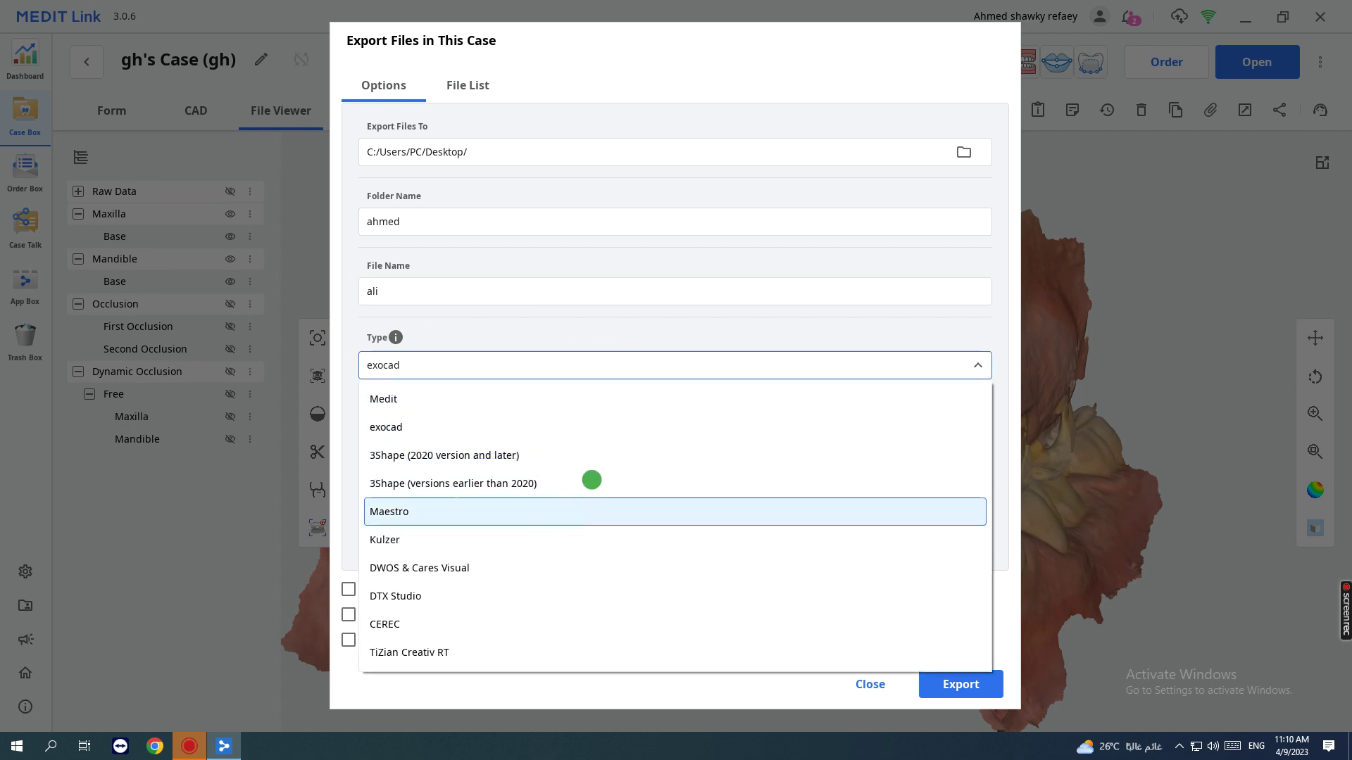
pyautogui.click(634, 333)
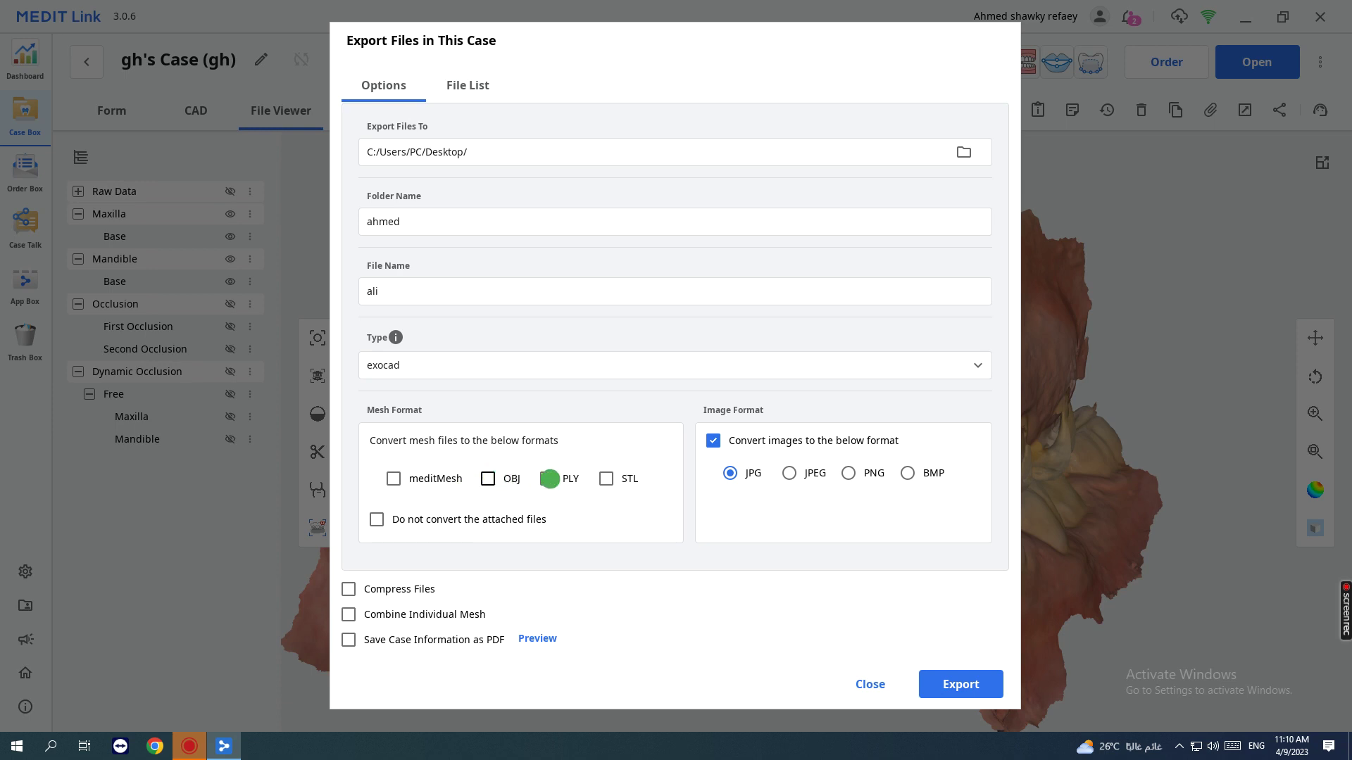
pyautogui.click(606, 479)
pyautogui.click(488, 479)
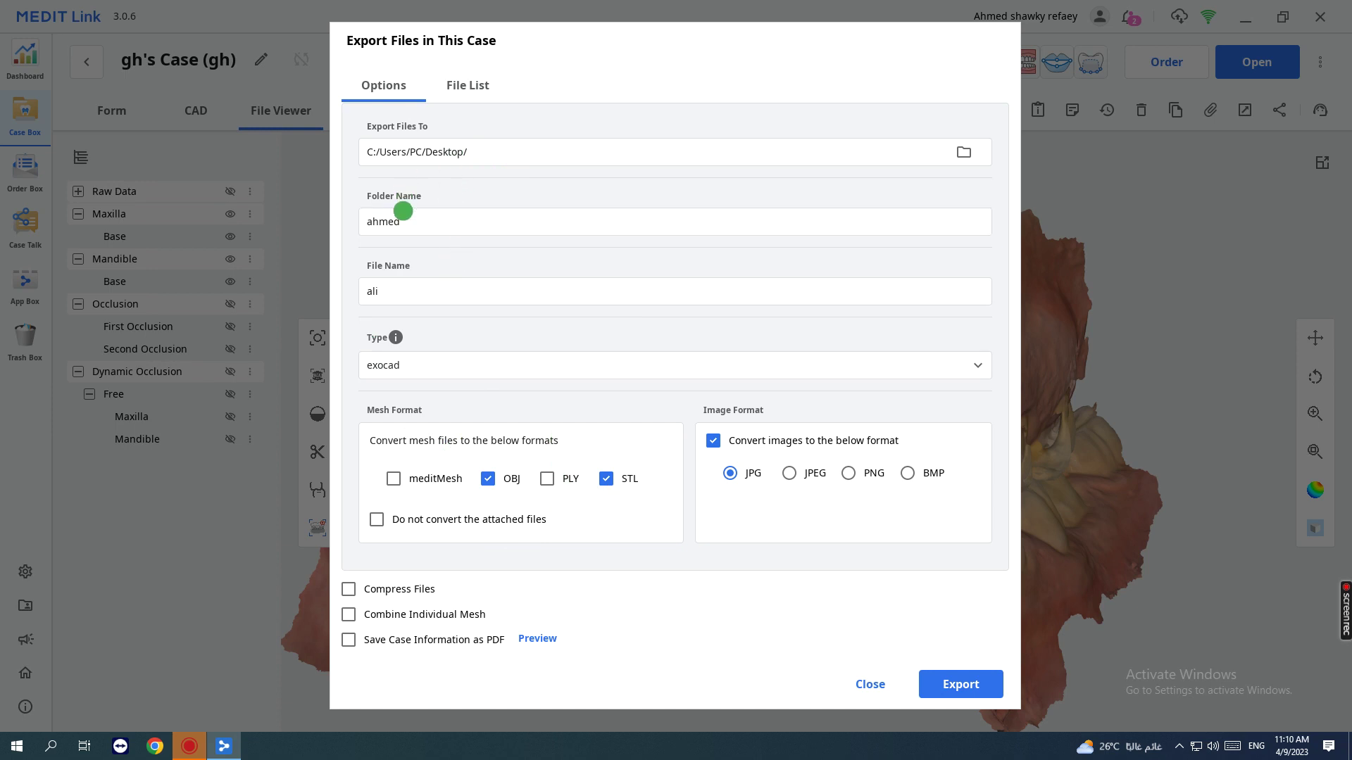
# Review the files included in the export, including Dynamic Occlusion, and preview the case information PDF
pyautogui.click(467, 85)
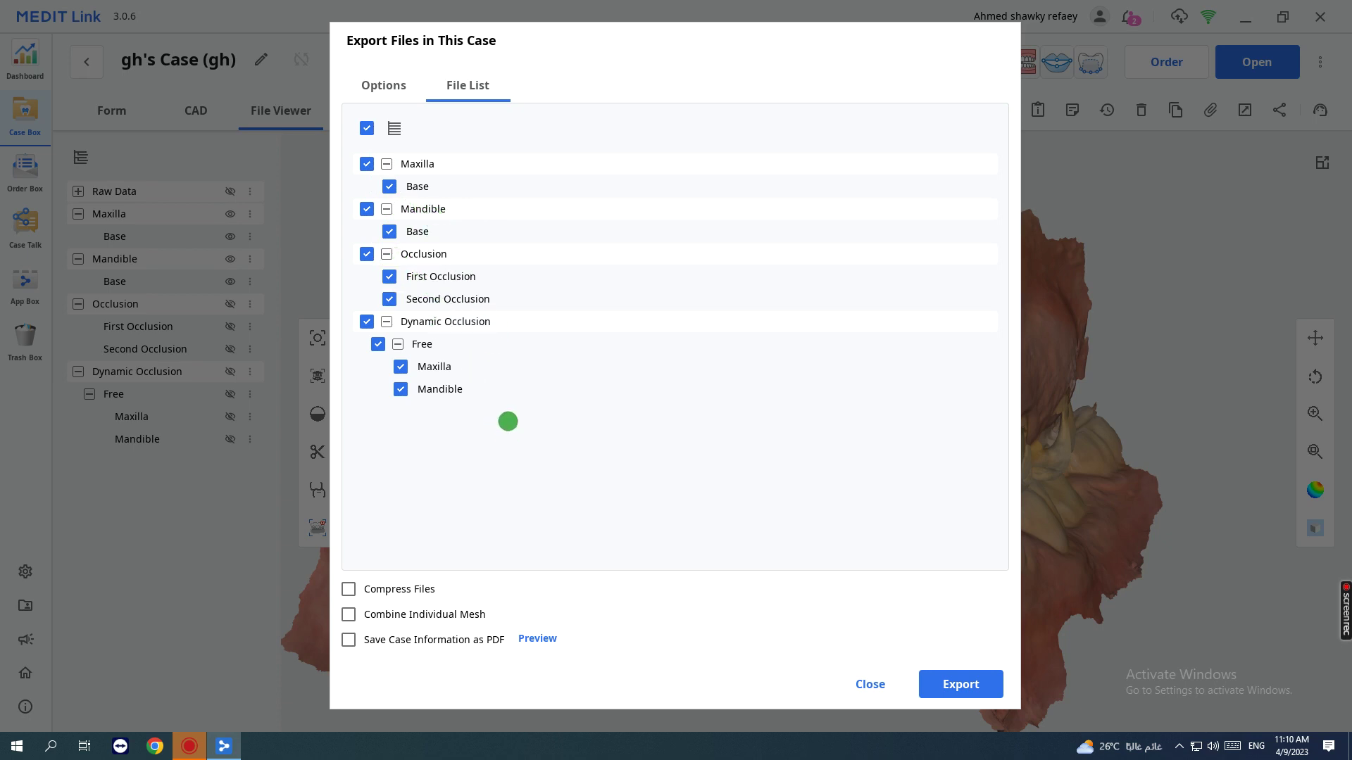
pyautogui.click(366, 322)
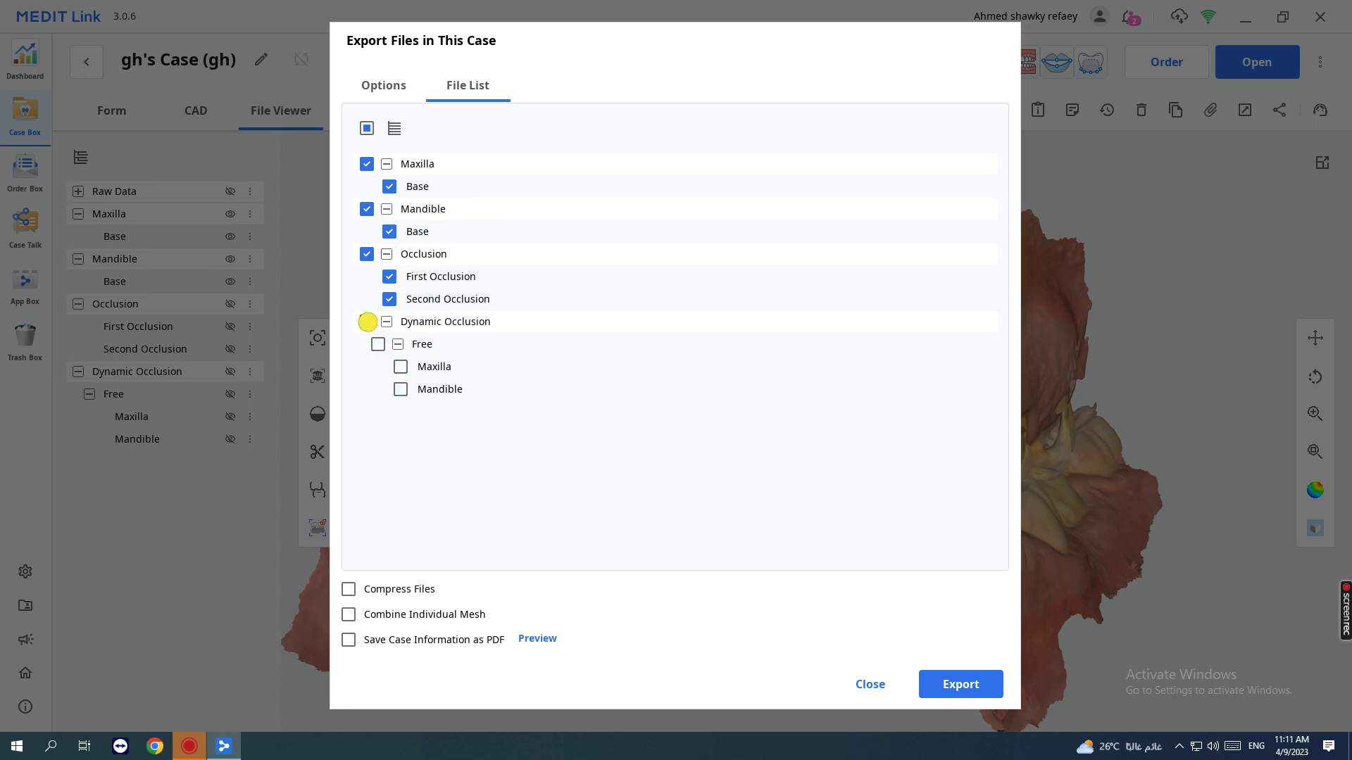
pyautogui.click(367, 321)
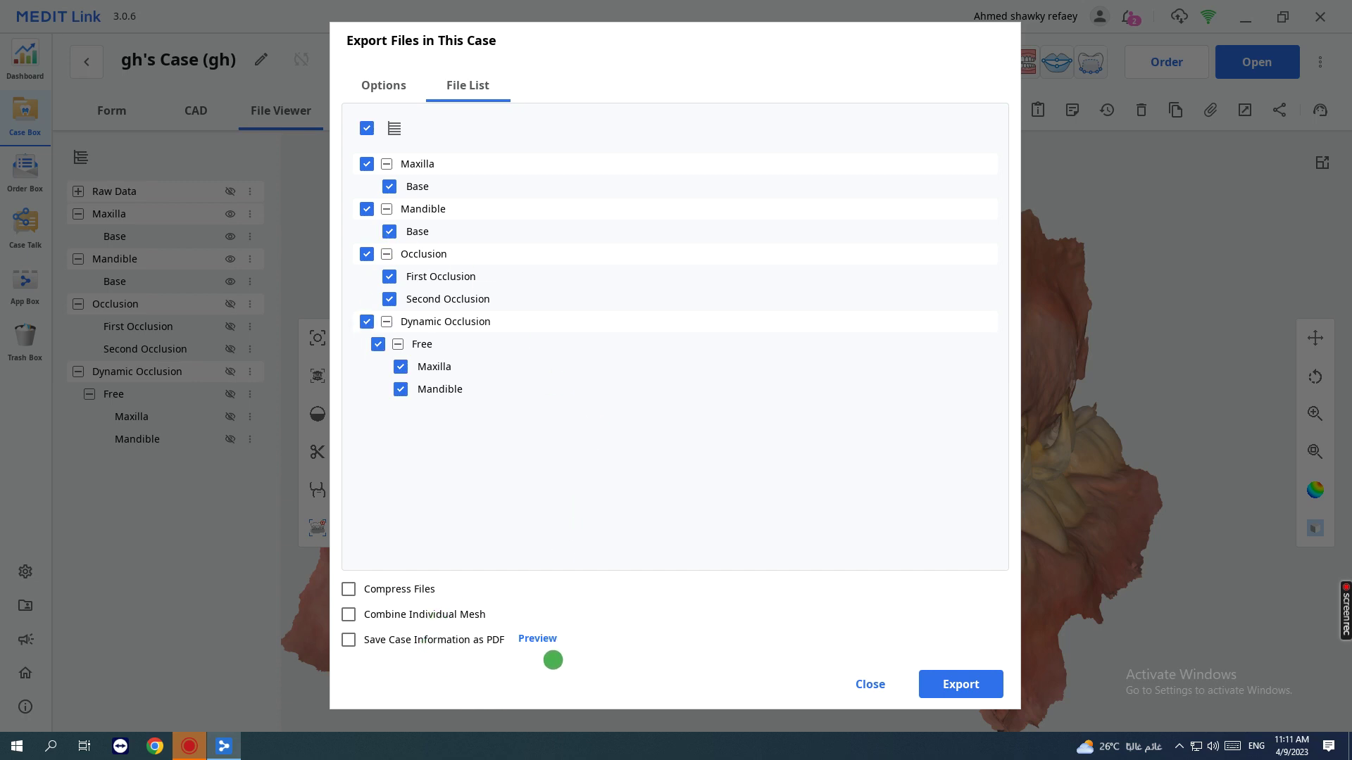
pyautogui.click(537, 638)
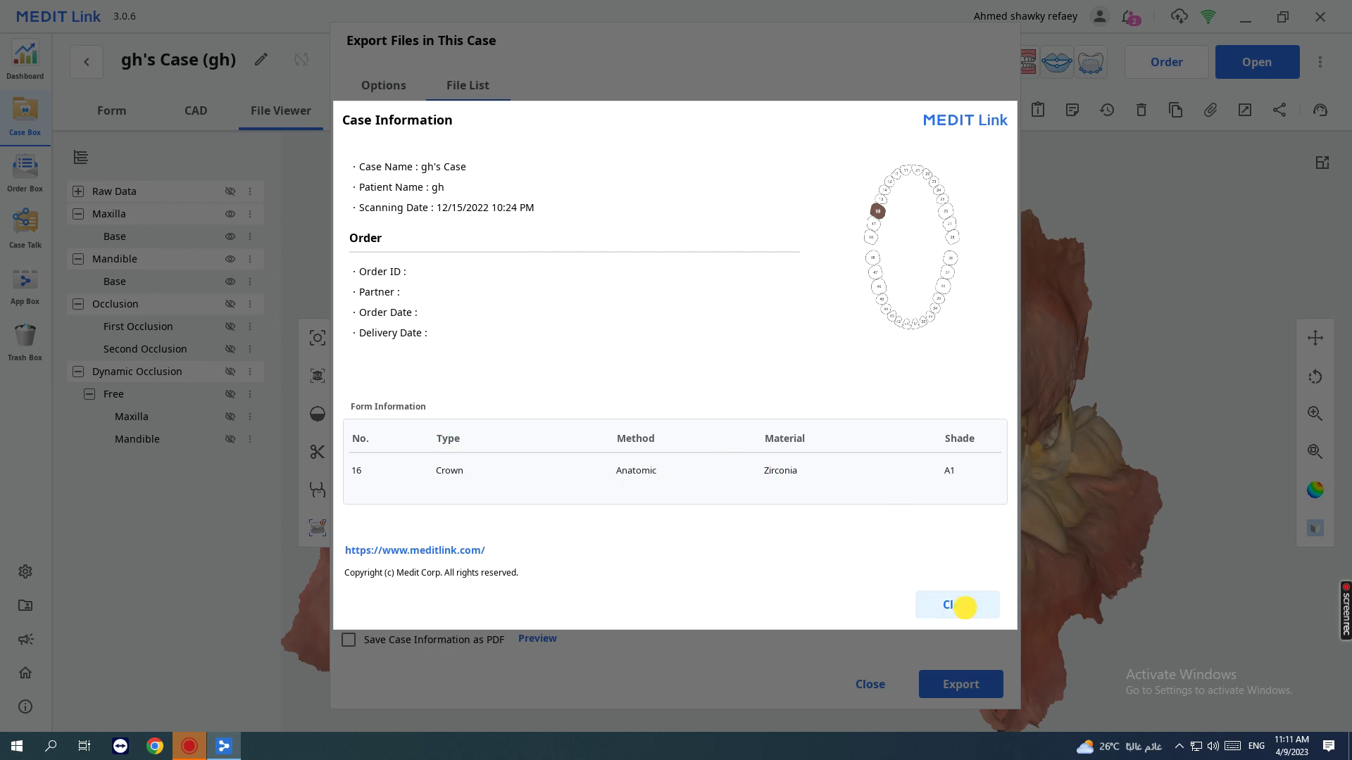
pyautogui.click(959, 604)
# Export the case files into a newly created folder and inspect that folder's contents before closing it
pyautogui.click(382, 87)
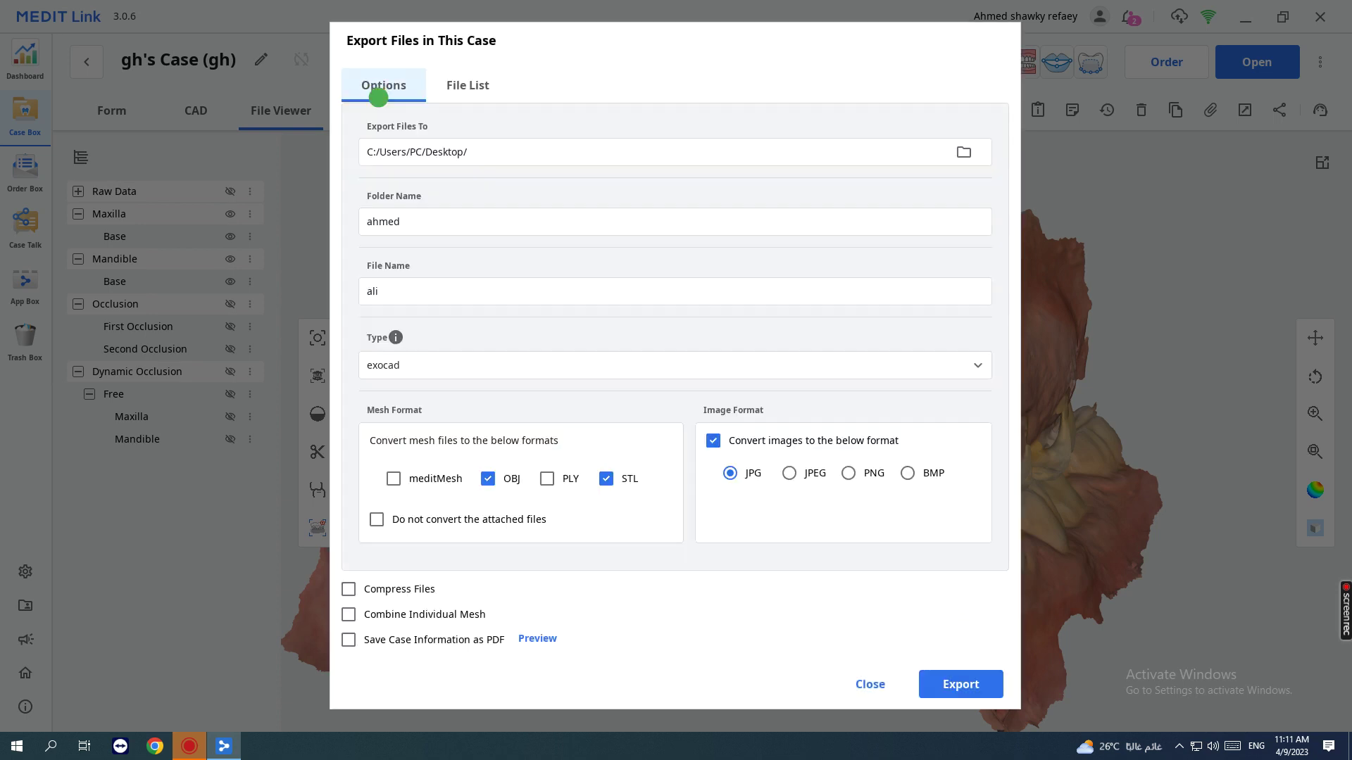
pyautogui.click(968, 683)
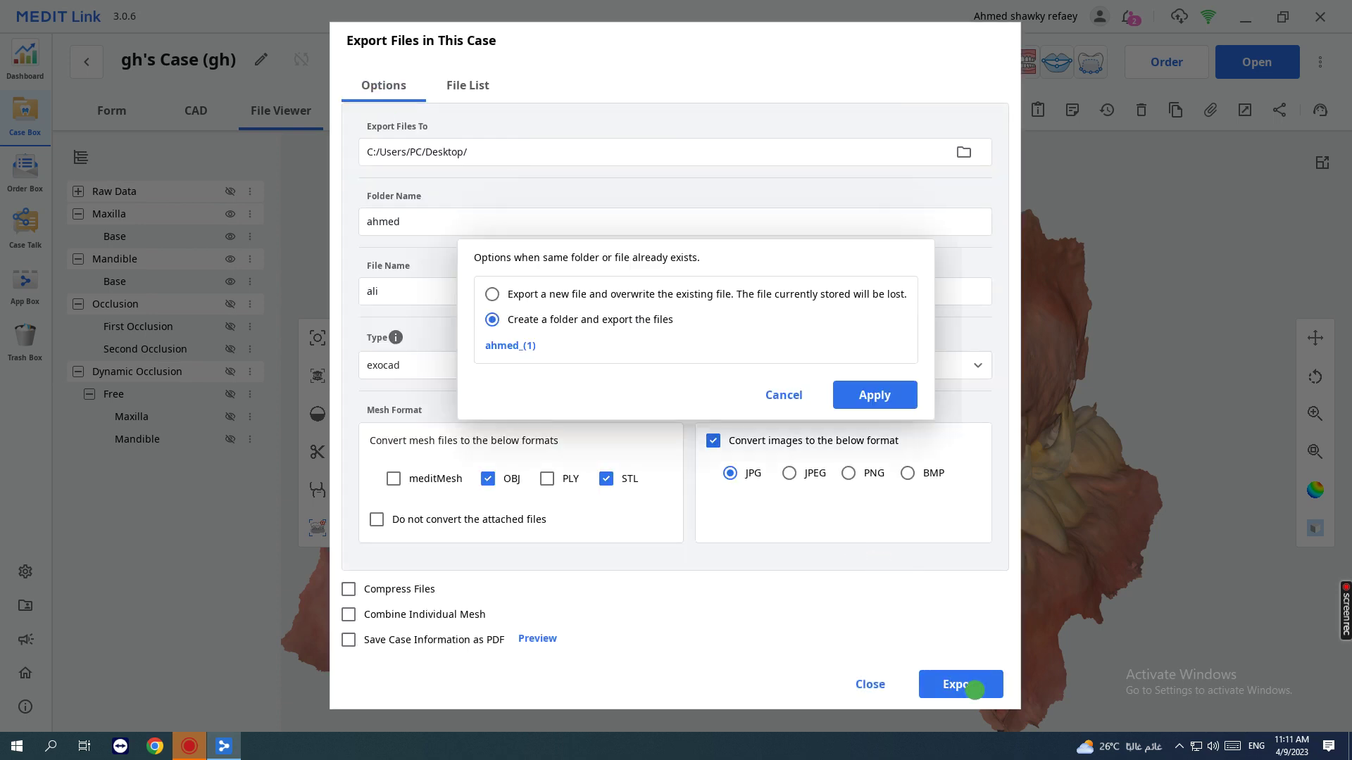
pyautogui.click(871, 393)
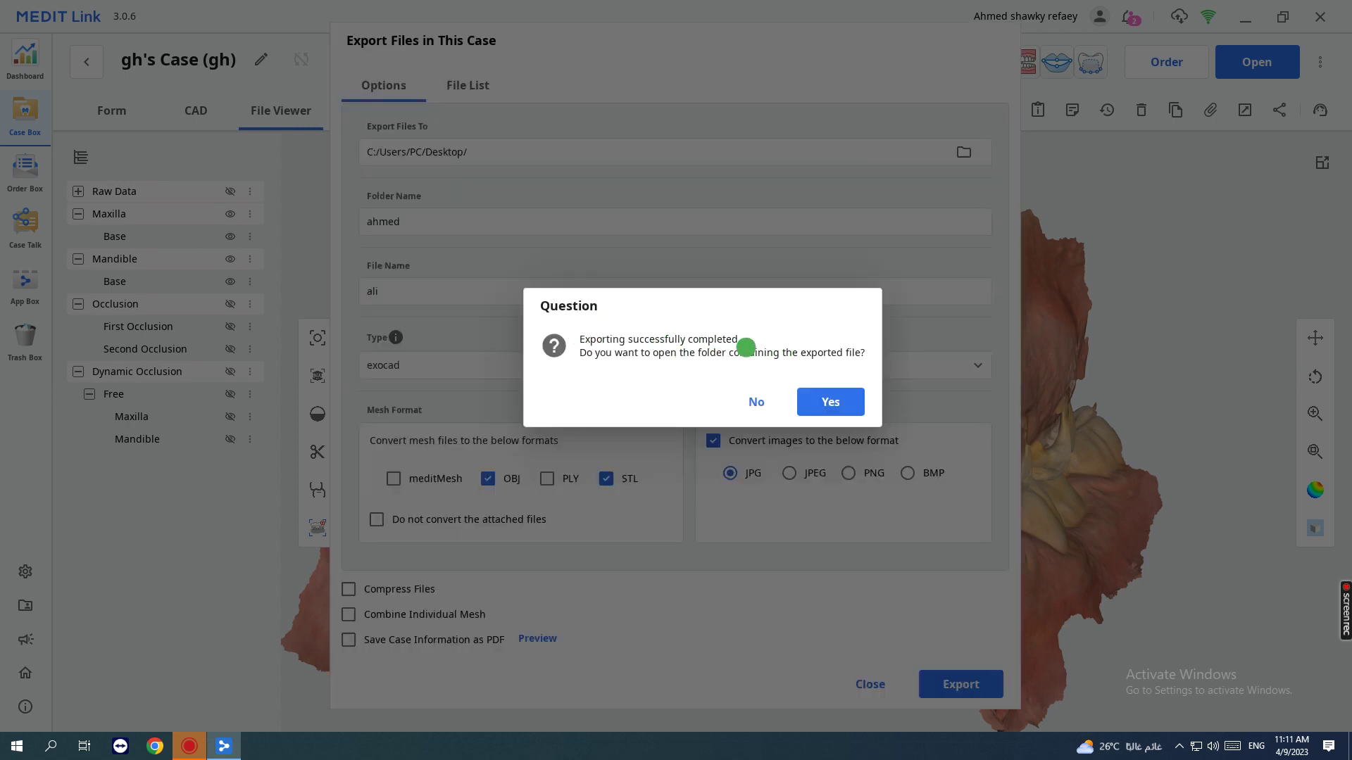
pyautogui.click(839, 399)
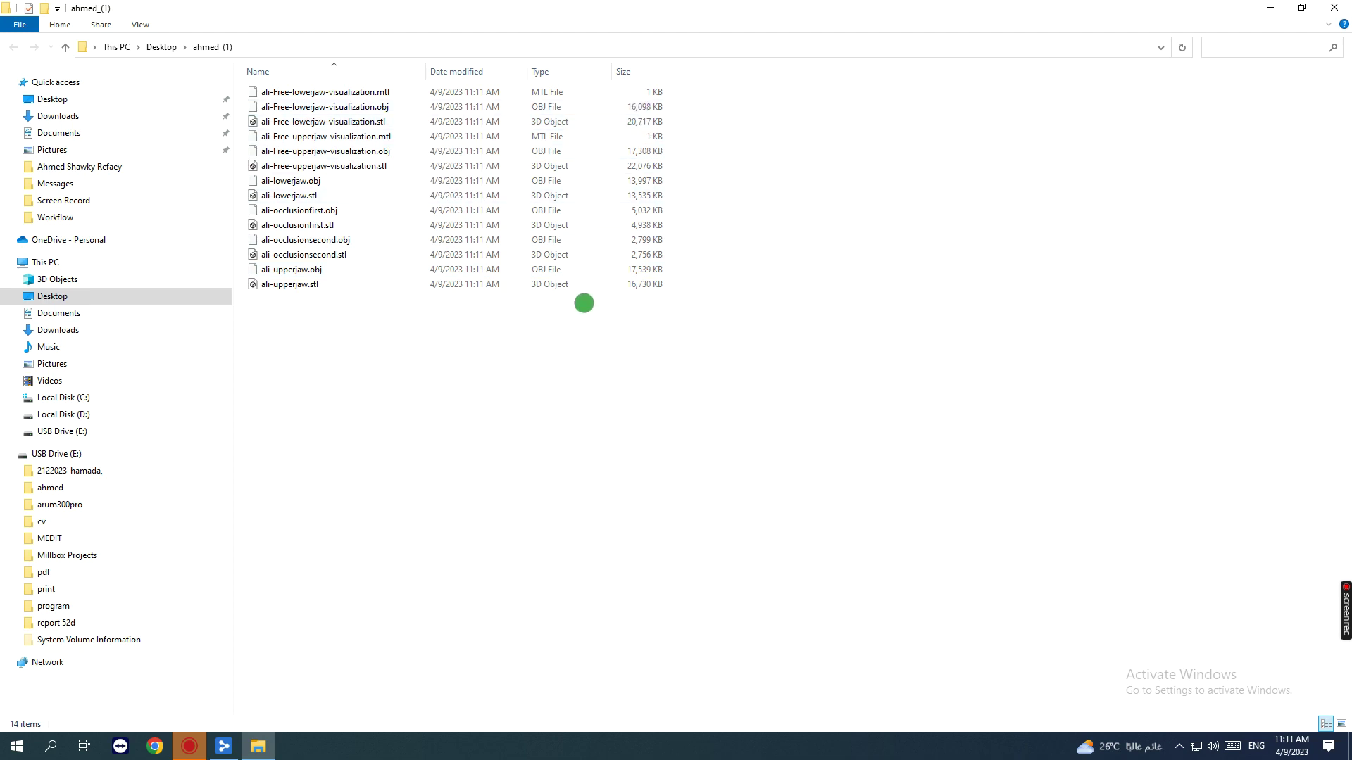
pyautogui.click(1333, 7)
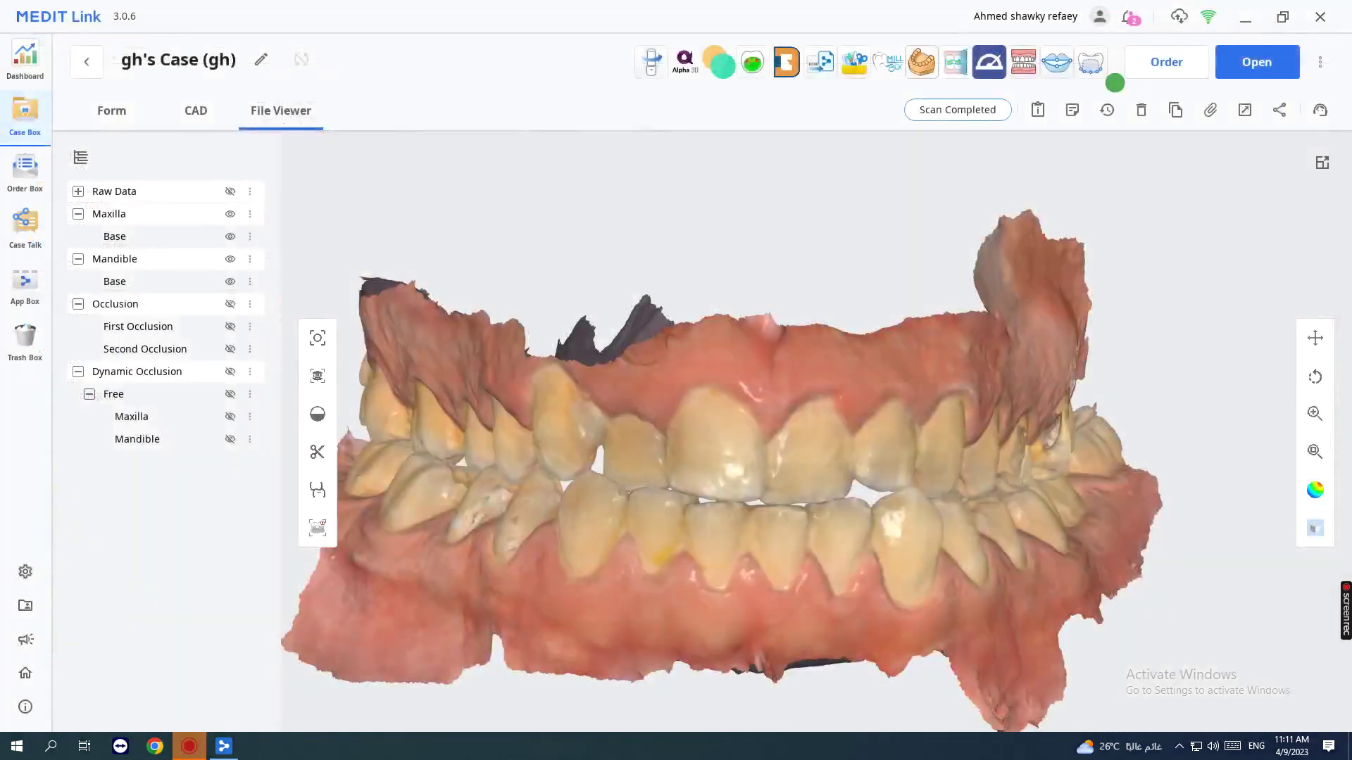
pyautogui.moveTo(689, 326)
pyautogui.mouseDown()
pyautogui.moveTo(754, 353)
pyautogui.moveTo(704, 324)
pyautogui.mouseUp()
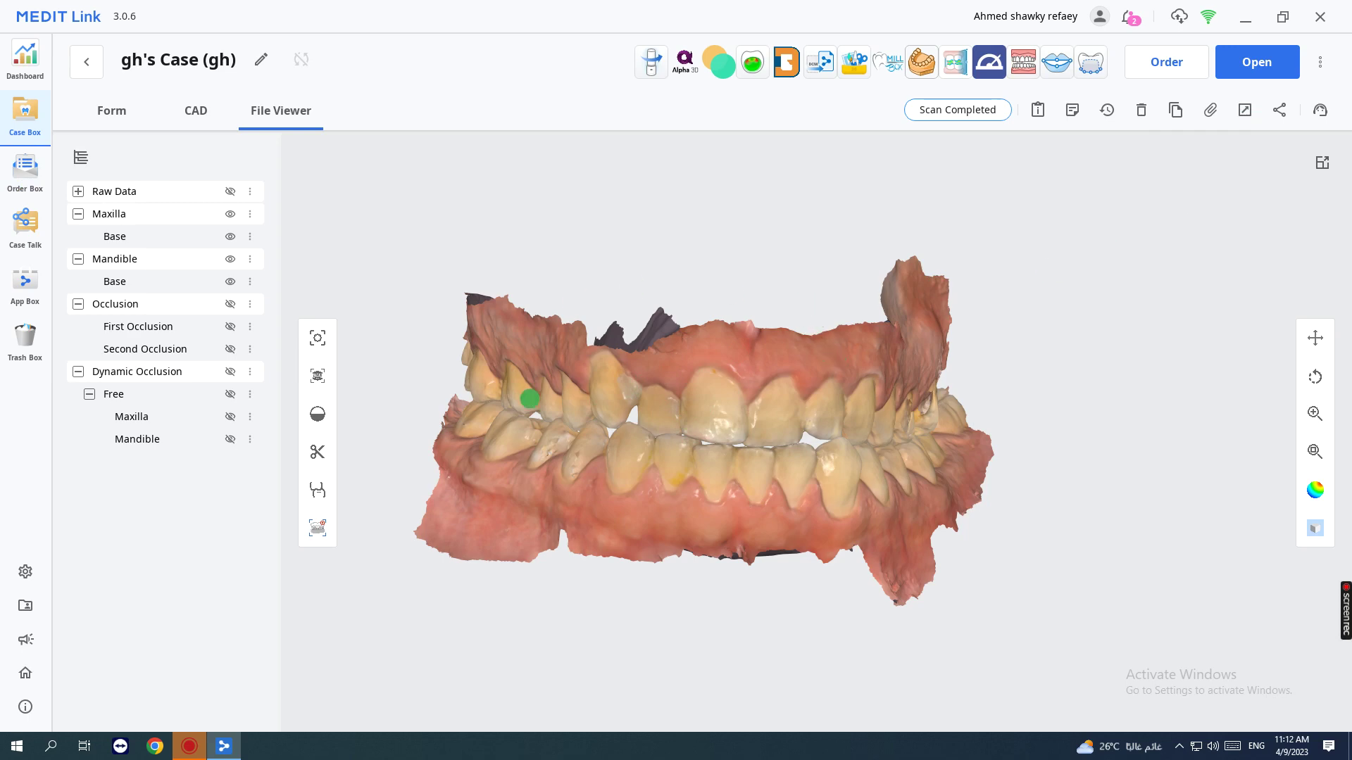
pyautogui.moveTo(529, 399); pyautogui.dragTo(581, 411, button='right')
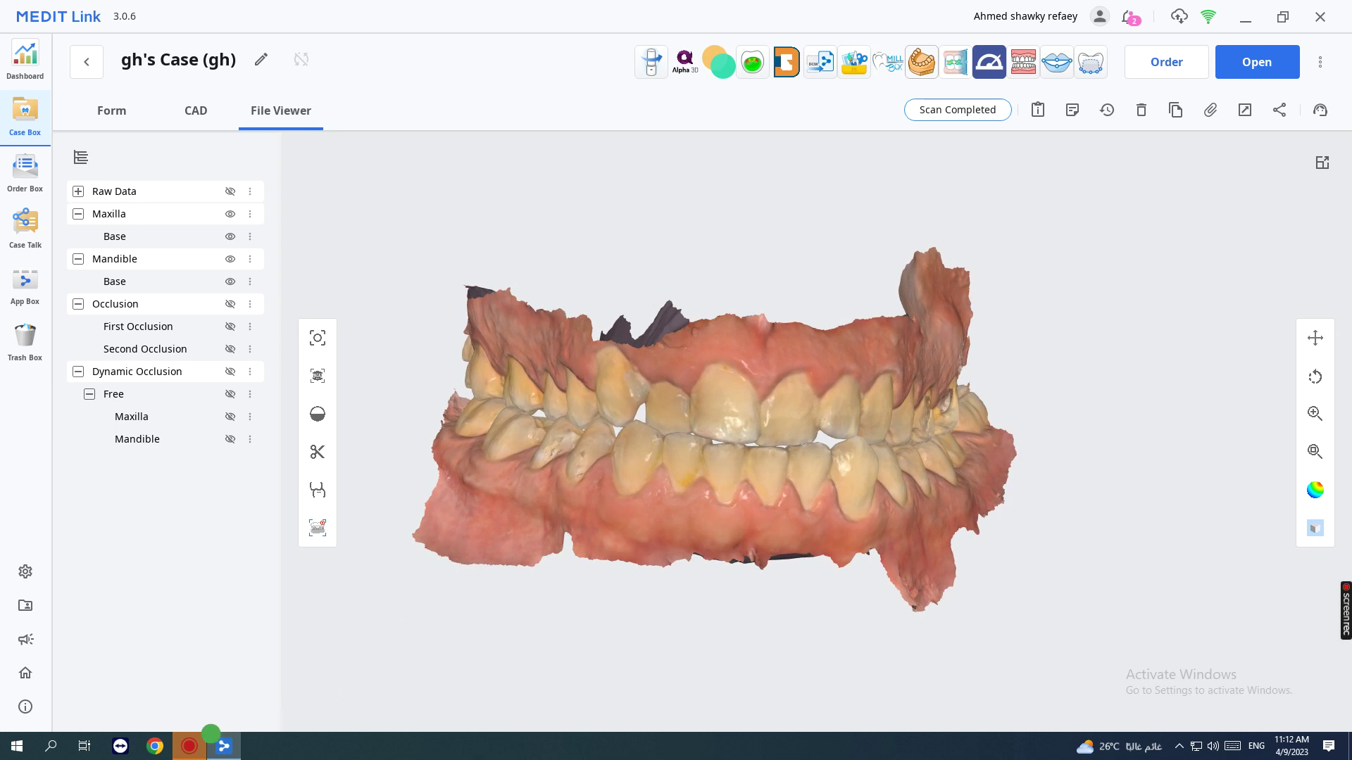
pyautogui.click(197, 744)
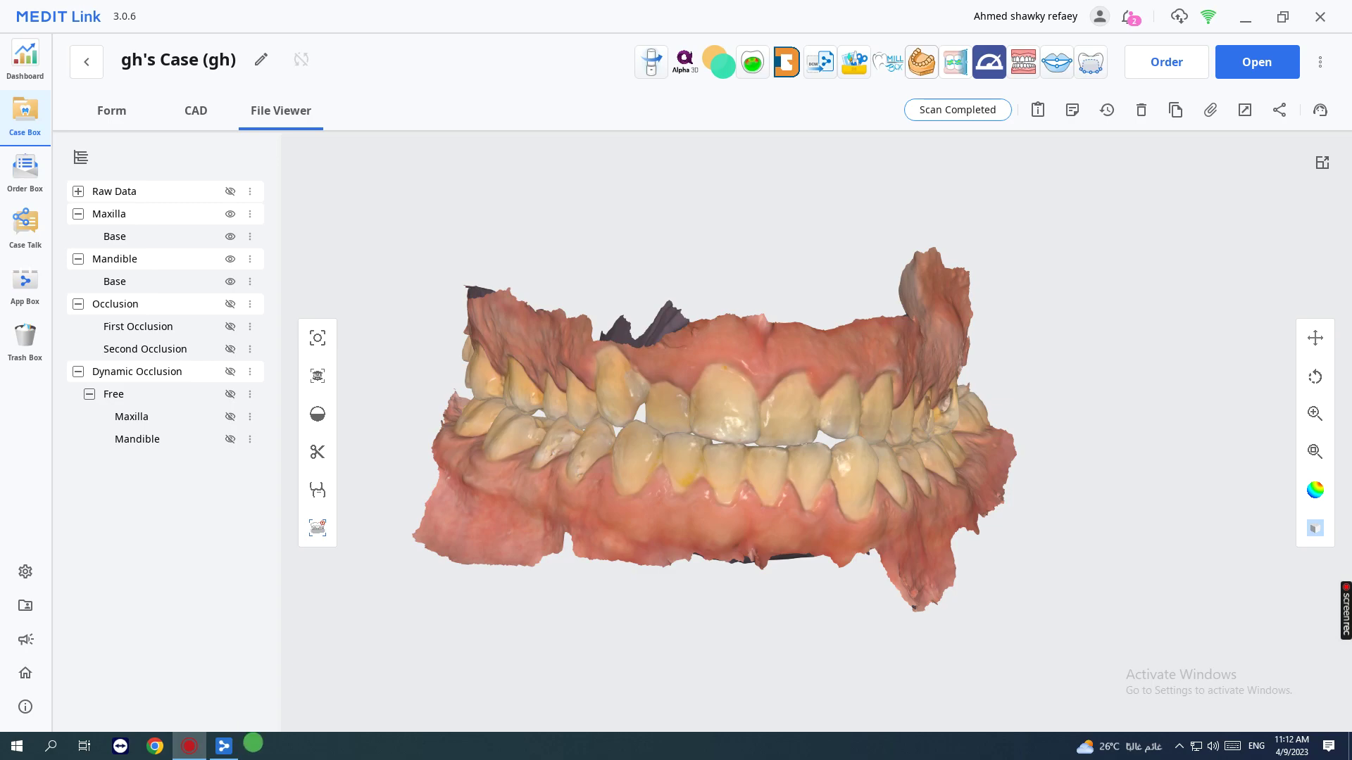